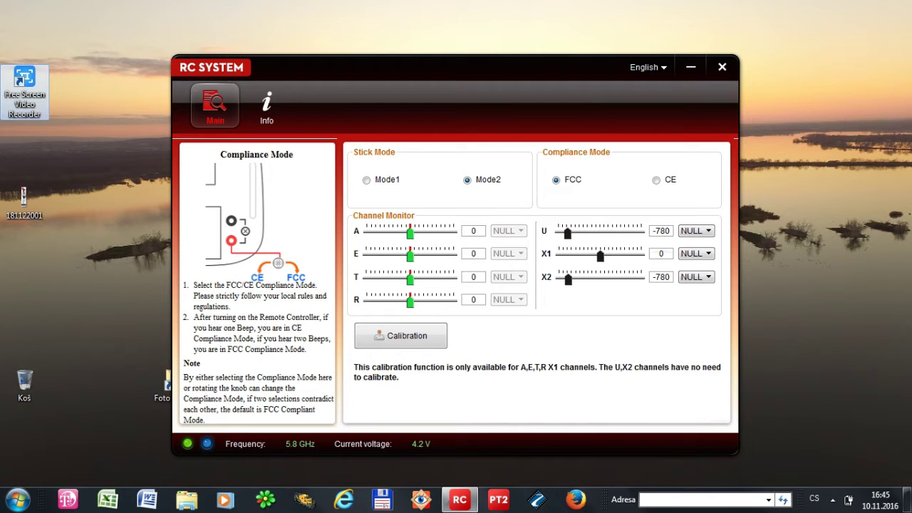
Step: Calibrate the remote controller's sticks in Mode2, running the calibration through to its finish
{"action": "mouse_move", "coordinate": [400, 336]}
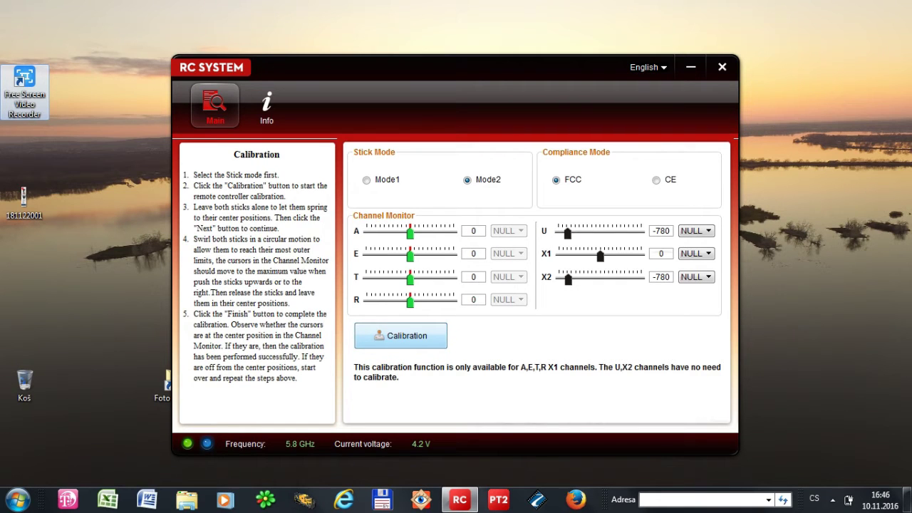
{"action": "left_click", "coordinate": [400, 336]}
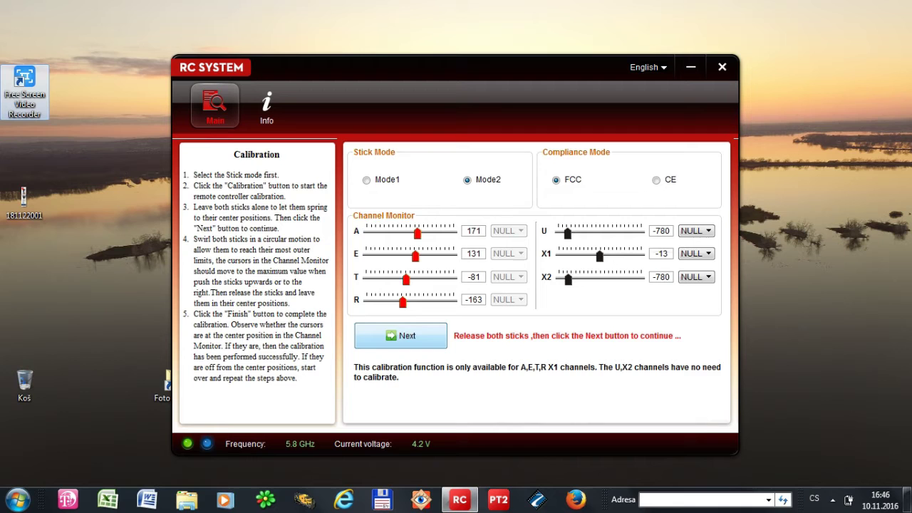
{"action": "left_click", "coordinate": [400, 336]}
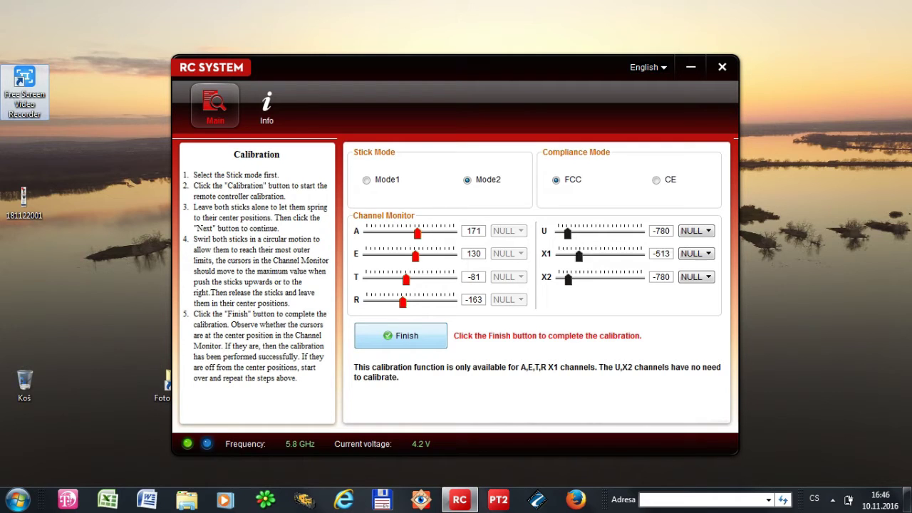
{"action": "left_click", "coordinate": [401, 336]}
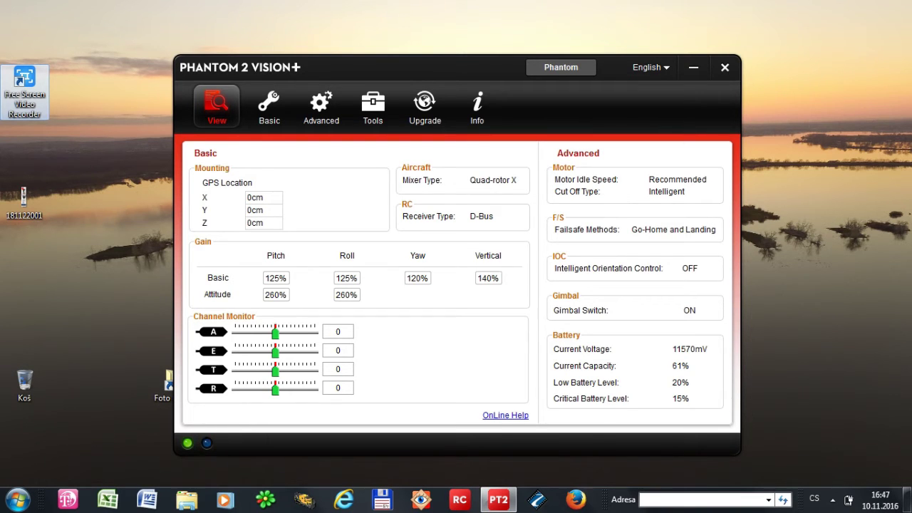
Step: Switch to the Phantom 2 Vision+ assistant and calibrate the A, E, T and R command sticks in the RC settings
{"action": "left_click", "coordinate": [268, 106]}
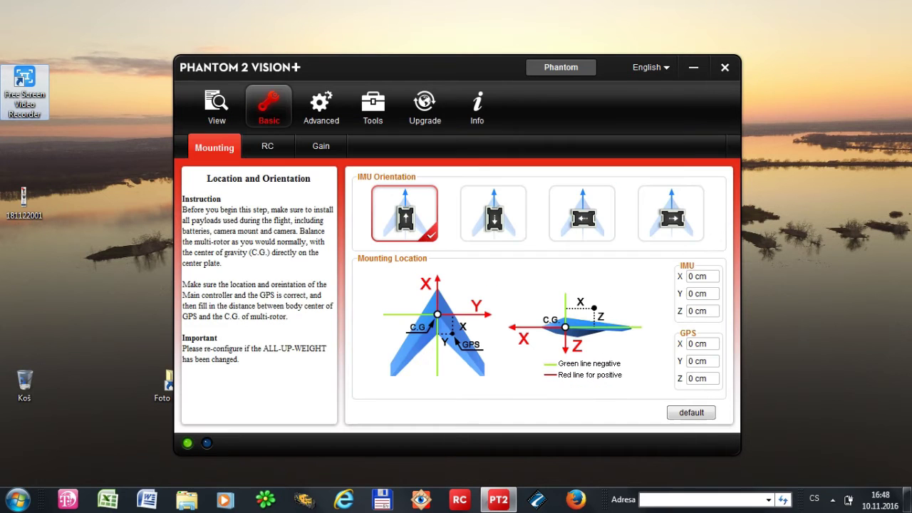
{"action": "left_click", "coordinate": [267, 147]}
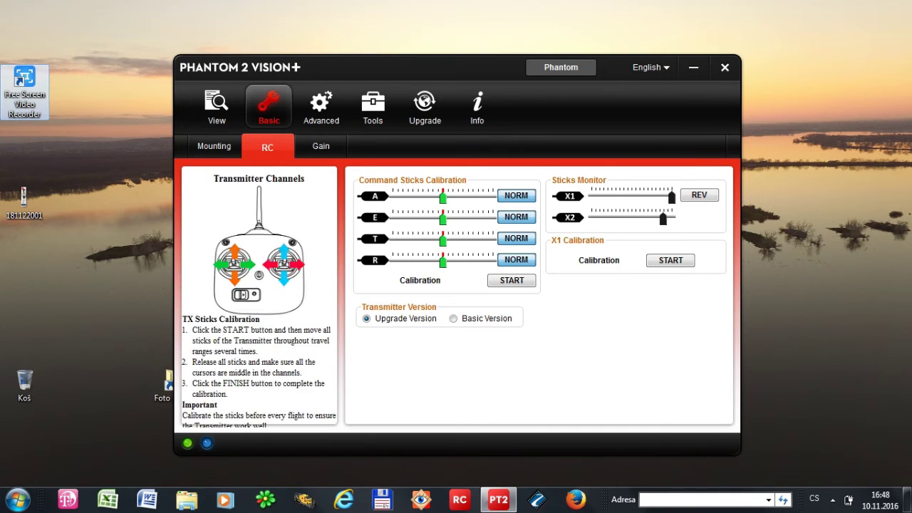
{"action": "left_click", "coordinate": [511, 280]}
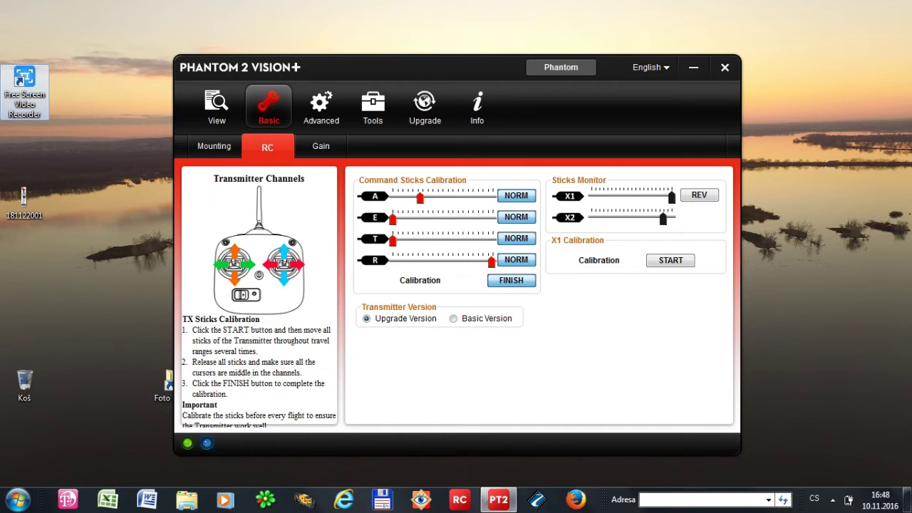
{"action": "left_click", "coordinate": [511, 280]}
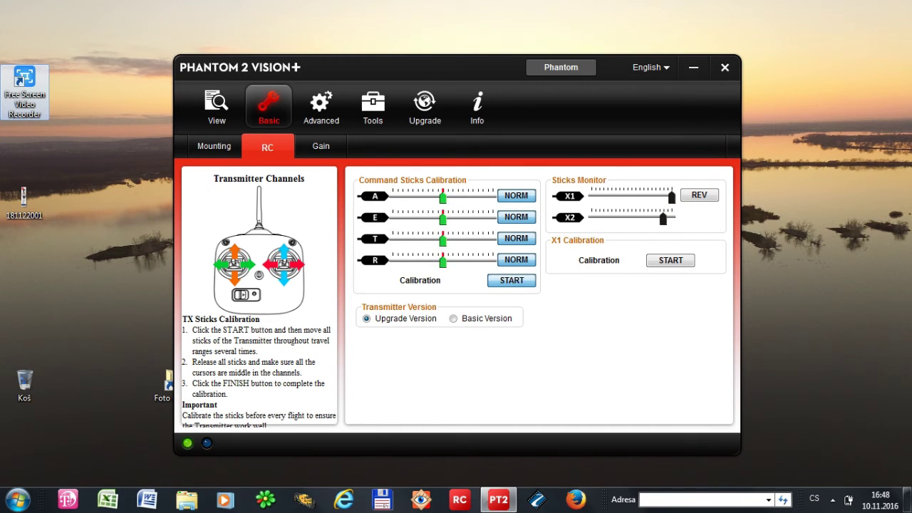
{"action": "key", "text": "Return"}
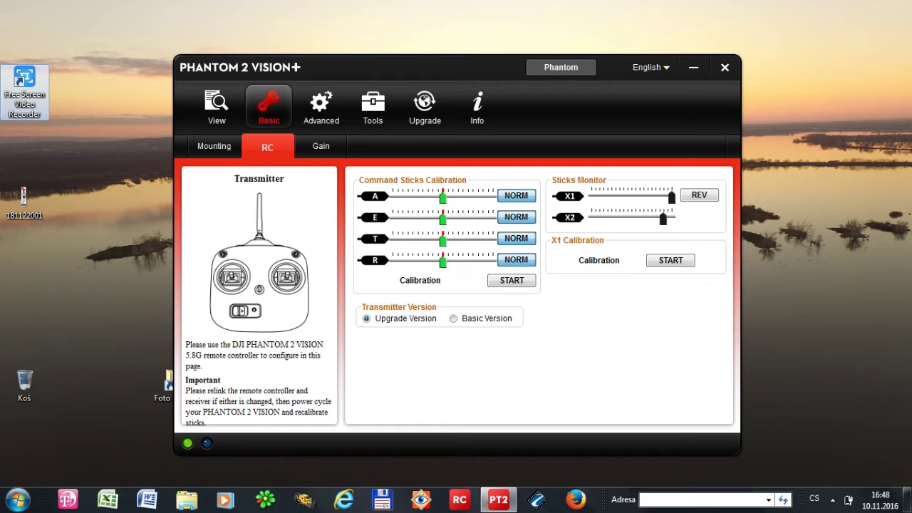
Step: Review the aircraft's configuration overview, the RC channels and the battery information
{"action": "left_click", "coordinate": [217, 107]}
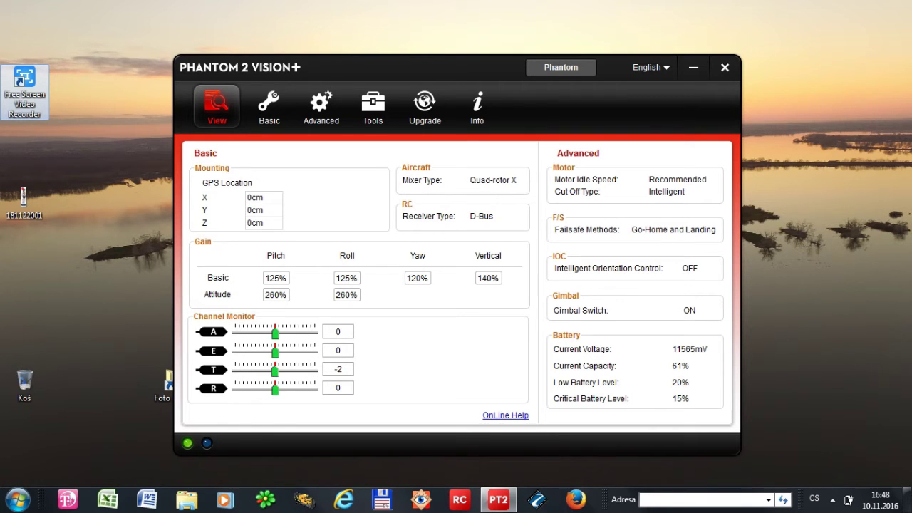
{"action": "left_click", "coordinate": [268, 107]}
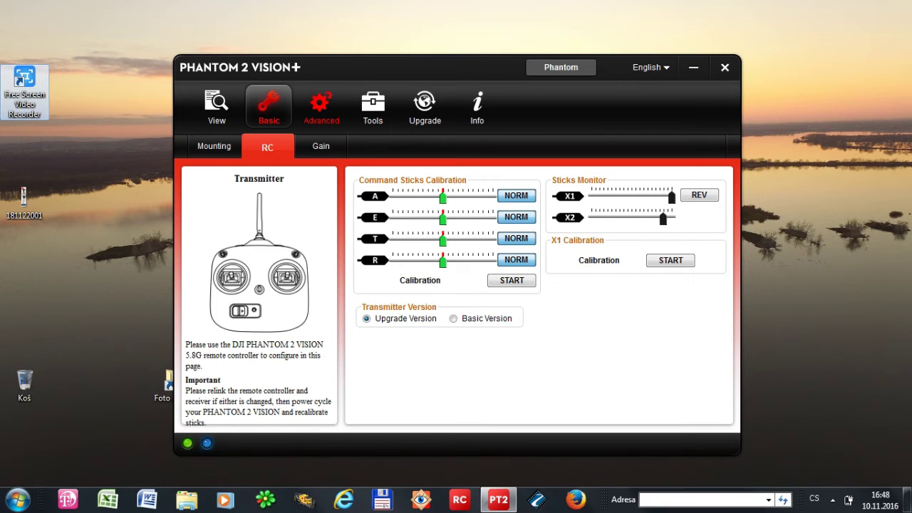
{"action": "left_click", "coordinate": [320, 107]}
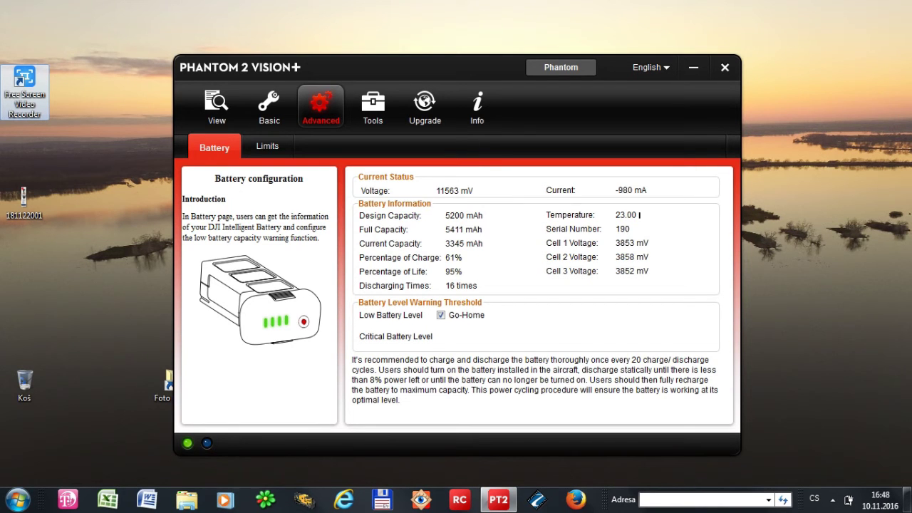
Step: Set the max radius flight limit to 500 m and accept the altitude agreement
{"action": "left_click", "coordinate": [267, 146]}
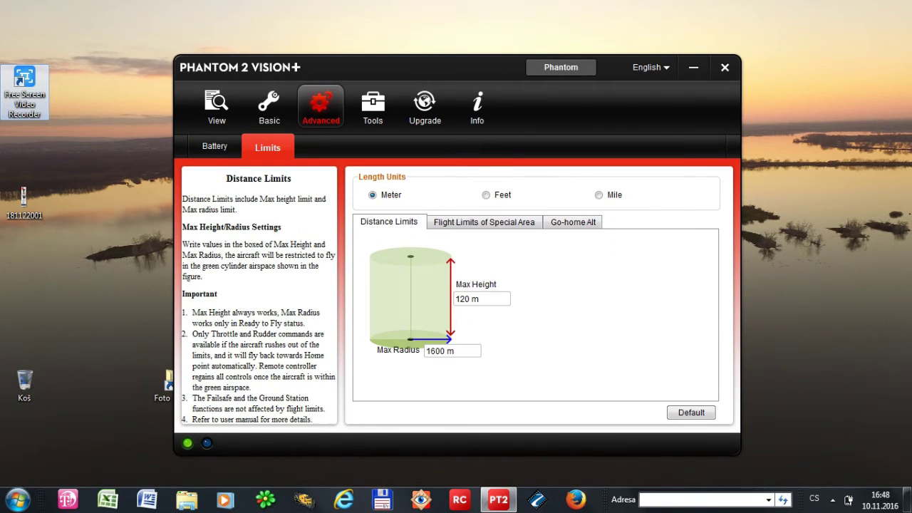
{"action": "left_click", "coordinate": [482, 298]}
{"action": "left_click", "coordinate": [435, 351]}
{"action": "double_click", "coordinate": [436, 351]}
{"action": "type", "text": "500"}
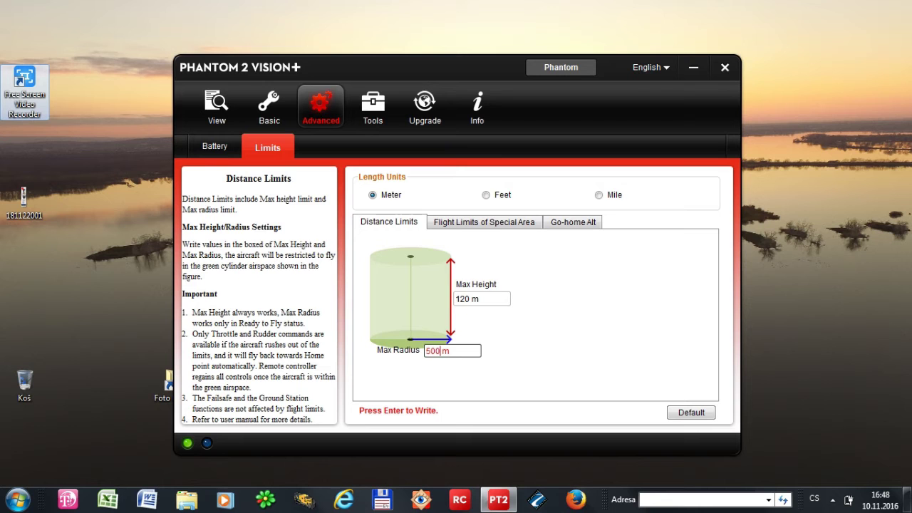
{"action": "key", "text": "Return"}
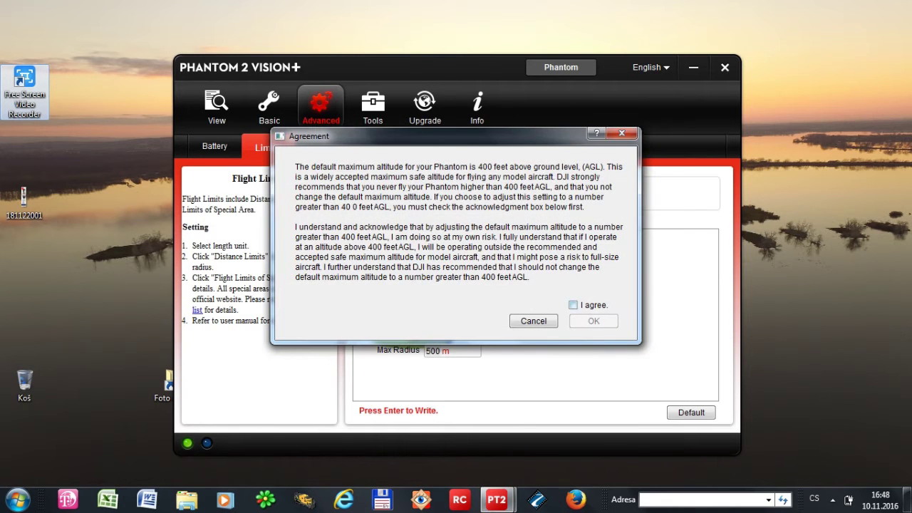
{"action": "left_click", "coordinate": [573, 305]}
{"action": "left_click", "coordinate": [593, 321]}
{"action": "key", "text": "Return"}
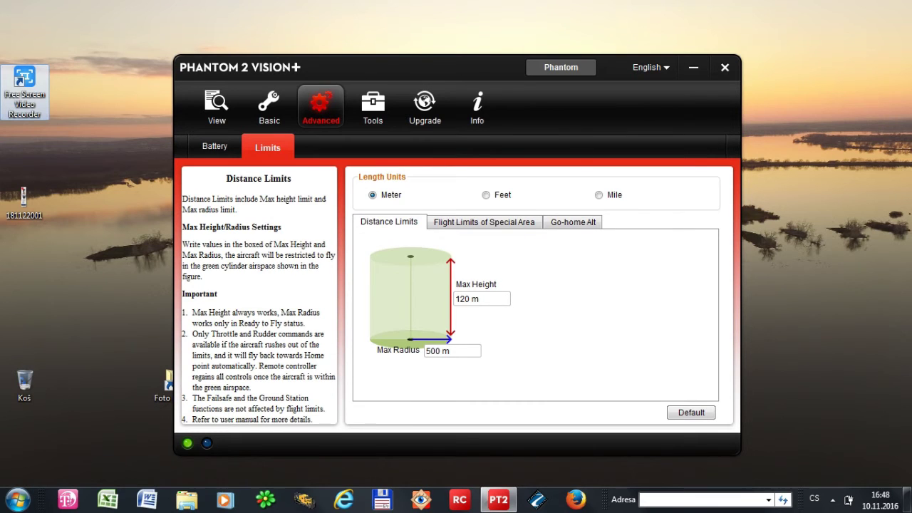
Step: Set the failsafe go-home altitude to 80 m in the flight limits
{"action": "left_click", "coordinate": [573, 221]}
{"action": "left_click", "coordinate": [449, 250]}
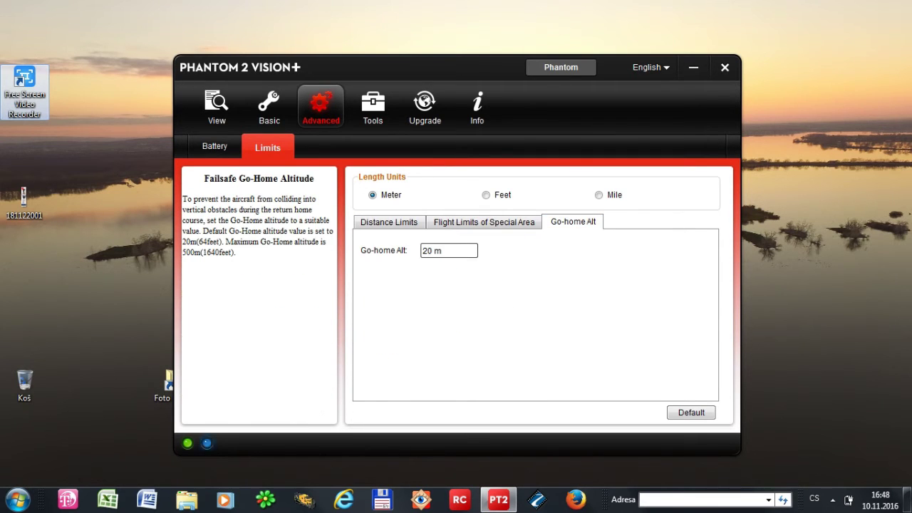
{"action": "double_click", "coordinate": [427, 250]}
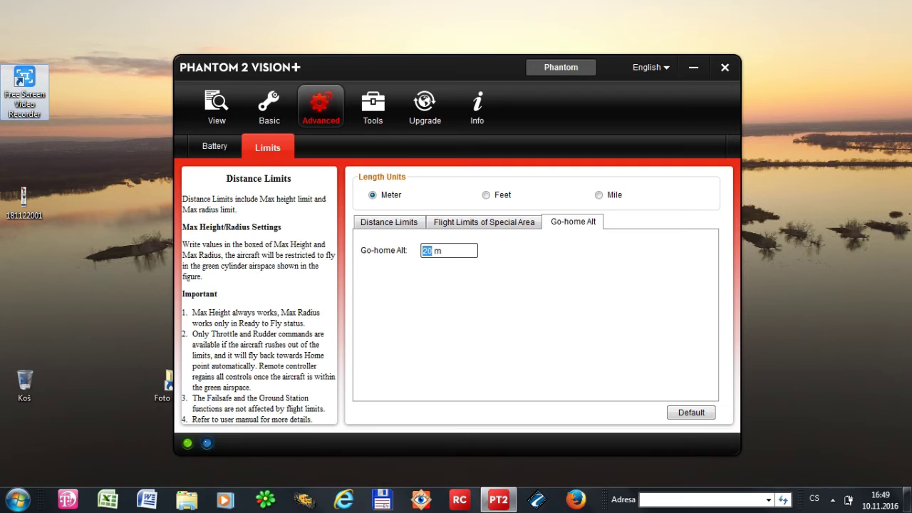
{"action": "type", "text": "80"}
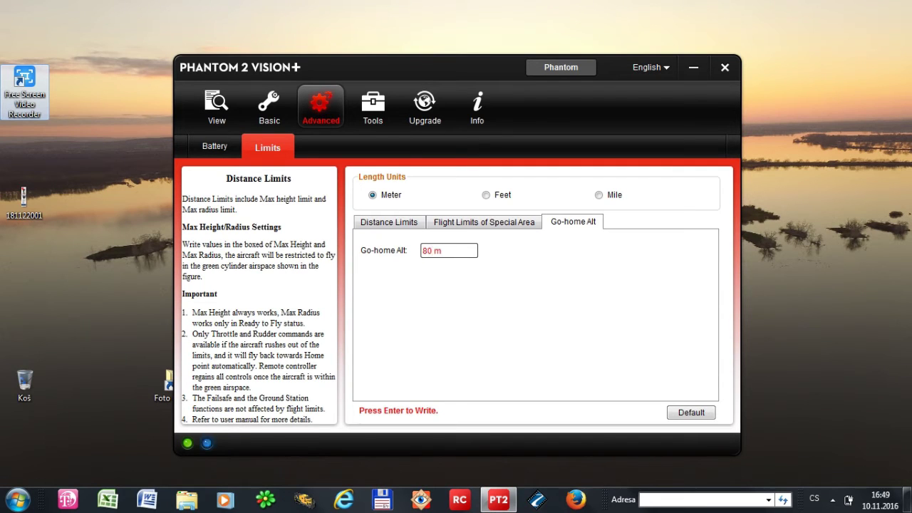
{"action": "key", "text": "Return"}
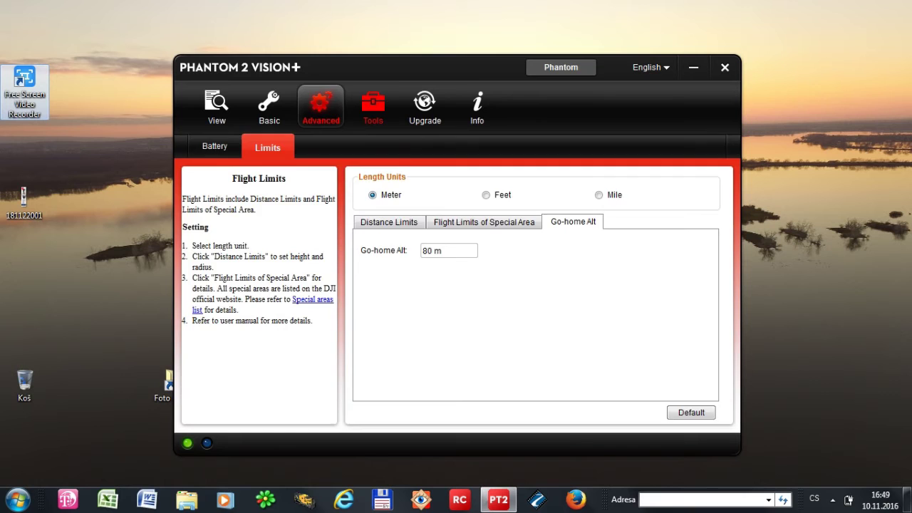
Step: Examine the basic and advanced IMU calibration options and the firmware versions of the aircraft's components
{"action": "left_click", "coordinate": [372, 107]}
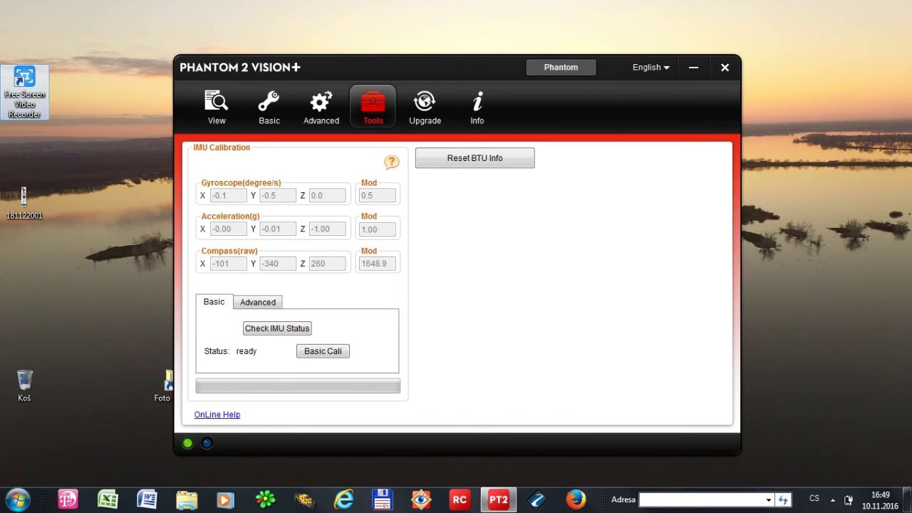
{"action": "left_click", "coordinate": [257, 302]}
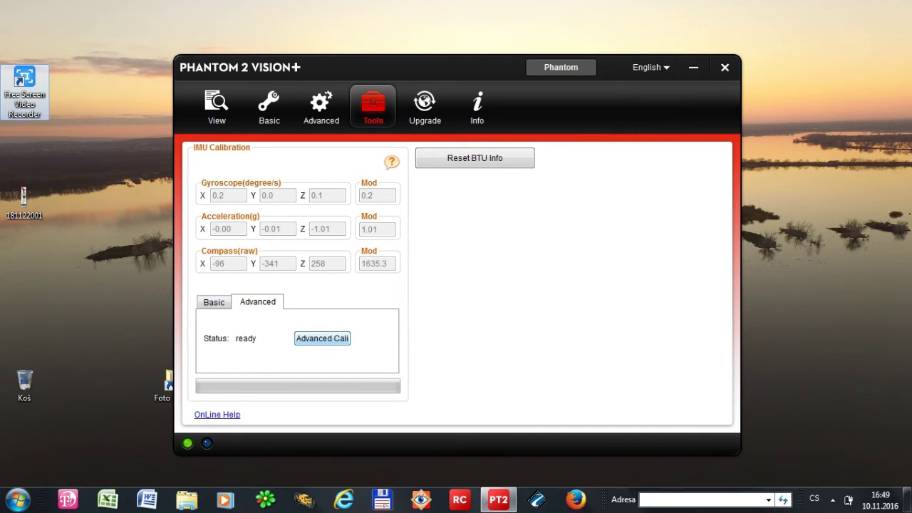
{"action": "left_click", "coordinate": [214, 302]}
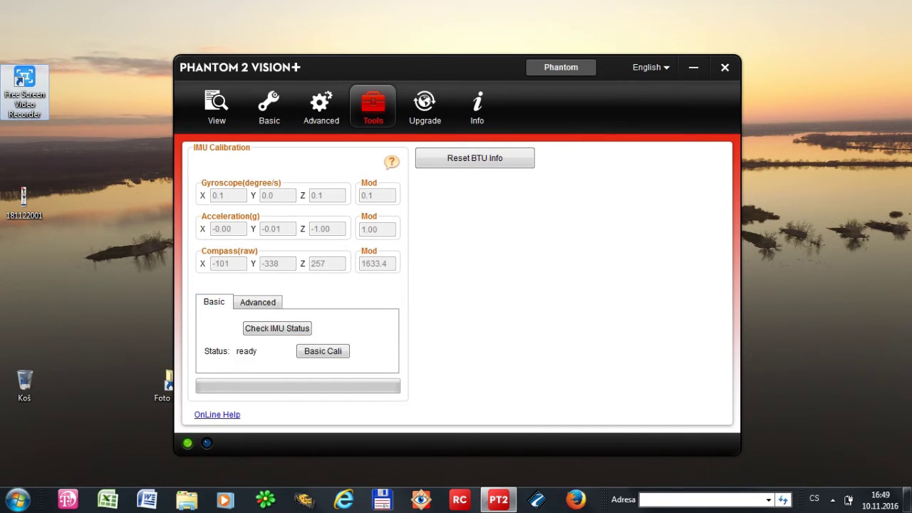
{"action": "left_click", "coordinate": [424, 107]}
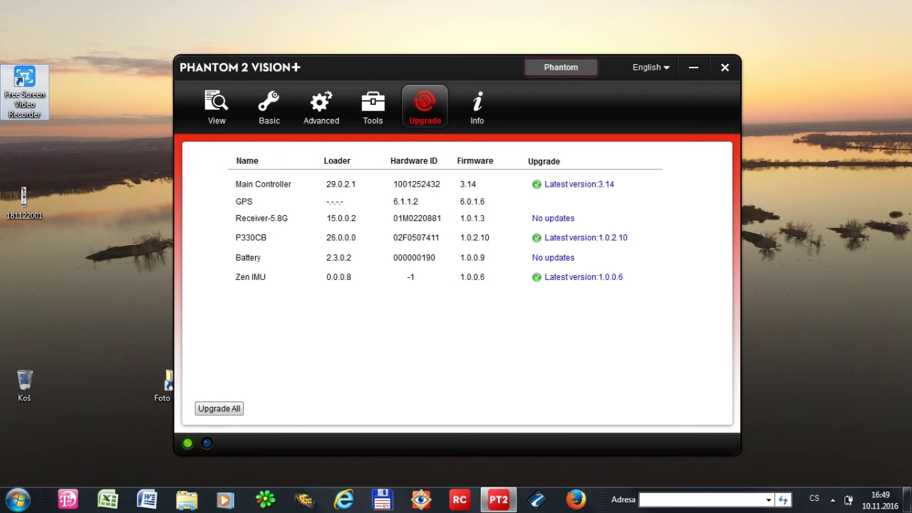
Step: Switch the aircraft from Phantom to Naza-M working mode, accepting both warnings
{"action": "left_click", "coordinate": [561, 67]}
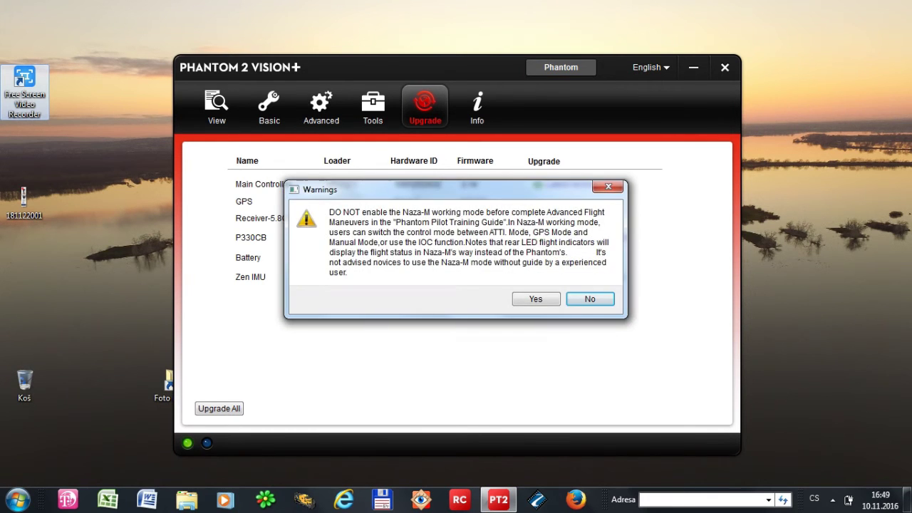
{"action": "left_click", "coordinate": [536, 299]}
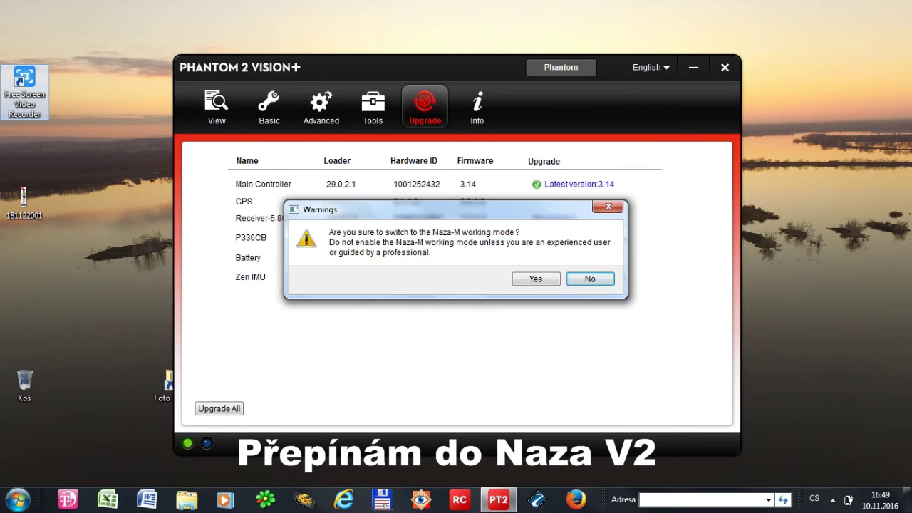
{"action": "left_click", "coordinate": [536, 279]}
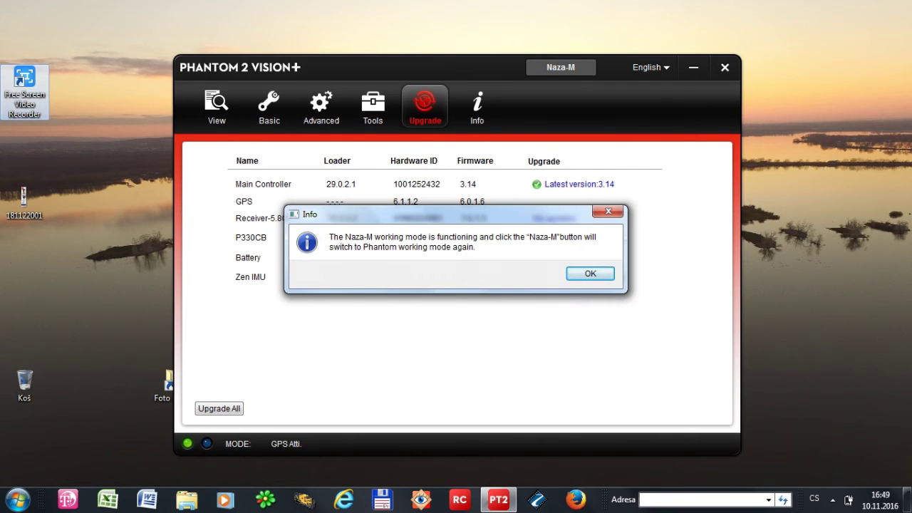
{"action": "key", "text": "Return"}
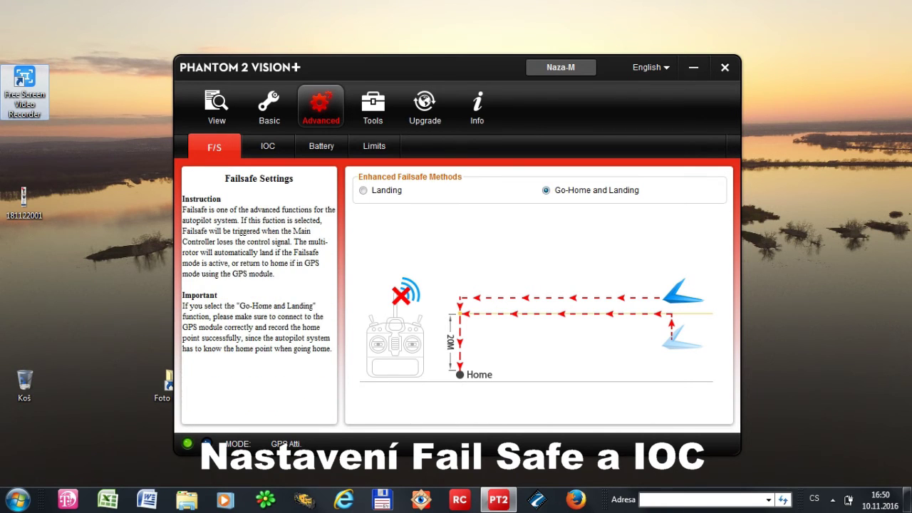
Step: Enable Intelligent Orientation Control in the advanced settings and check the battery and flight limit pages
{"action": "left_click", "coordinate": [267, 146]}
{"action": "left_click", "coordinate": [362, 177]}
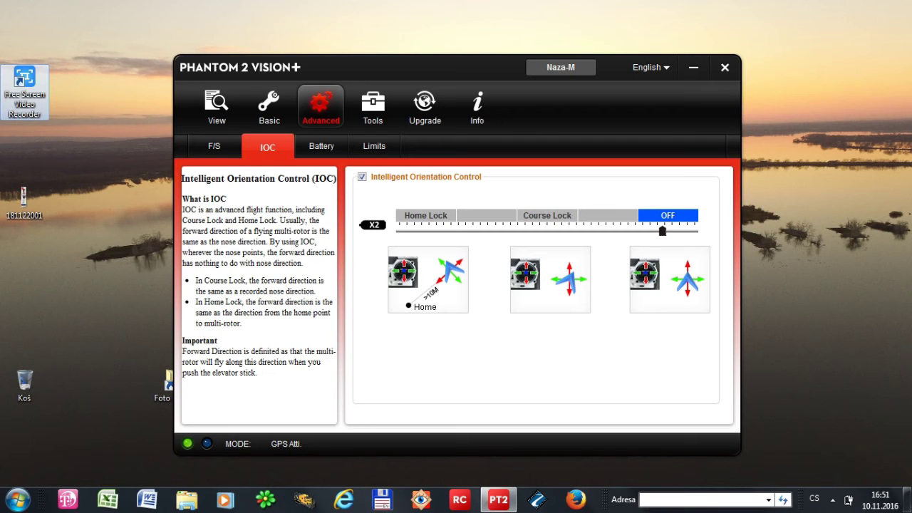
{"action": "left_click", "coordinate": [321, 146]}
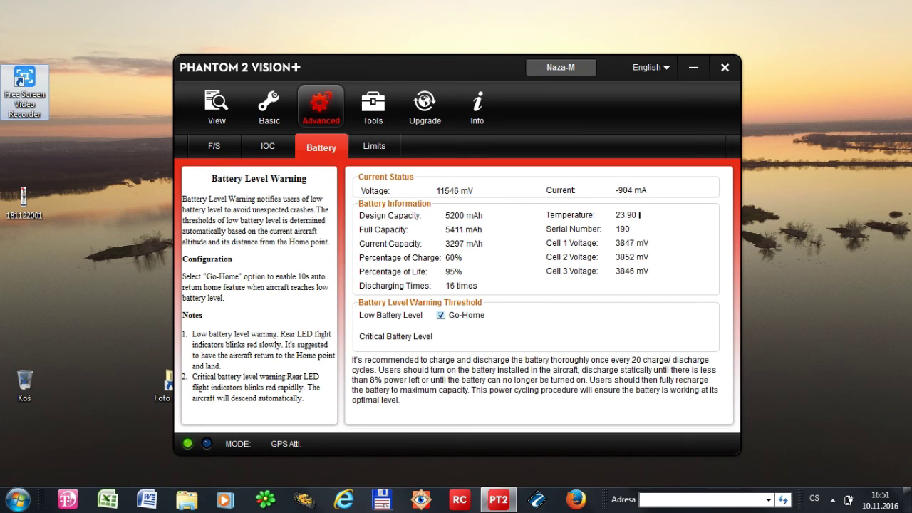
{"action": "left_click", "coordinate": [374, 146]}
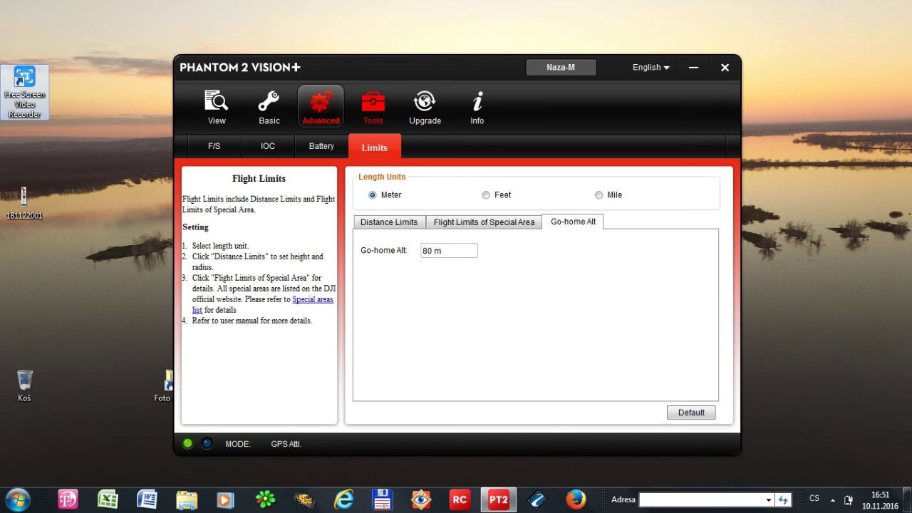
Step: Try to run the advanced IMU calibration
{"action": "left_click", "coordinate": [373, 105]}
{"action": "left_click", "coordinate": [258, 302]}
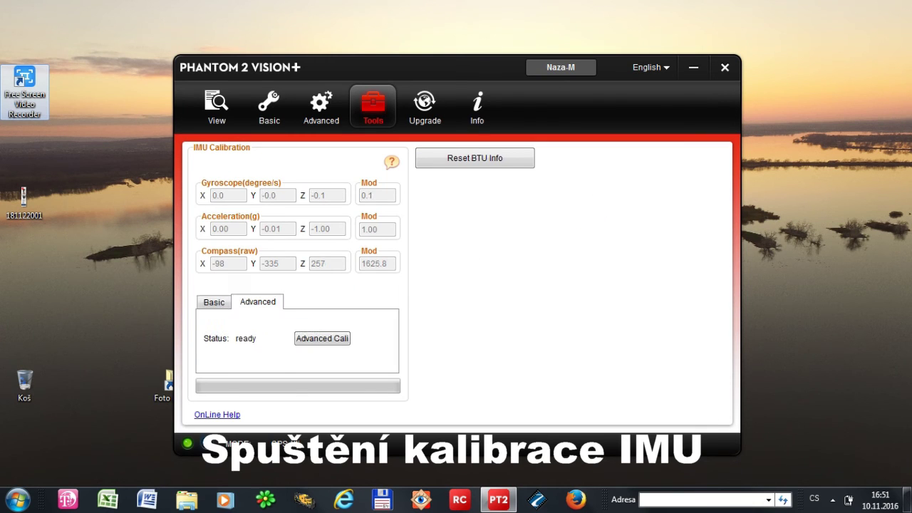
{"action": "left_click", "coordinate": [322, 338]}
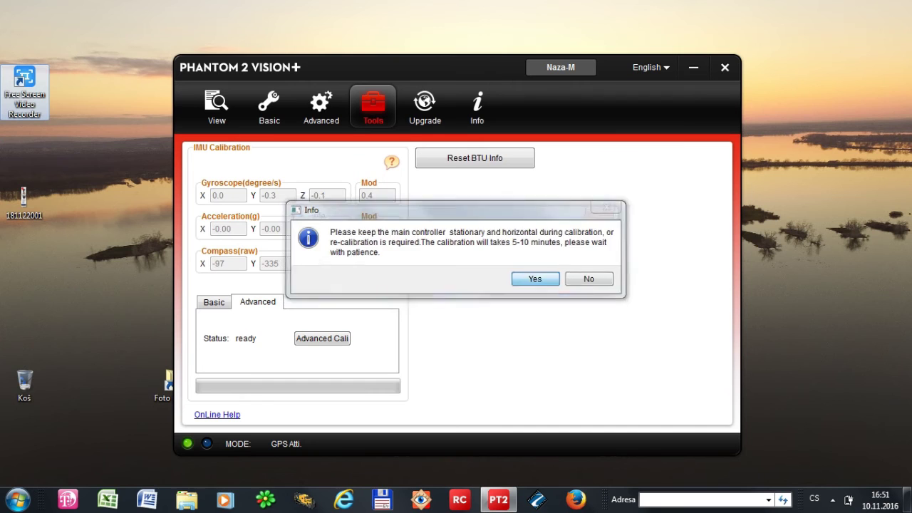
{"action": "left_click", "coordinate": [534, 279]}
{"action": "key", "text": "Return"}
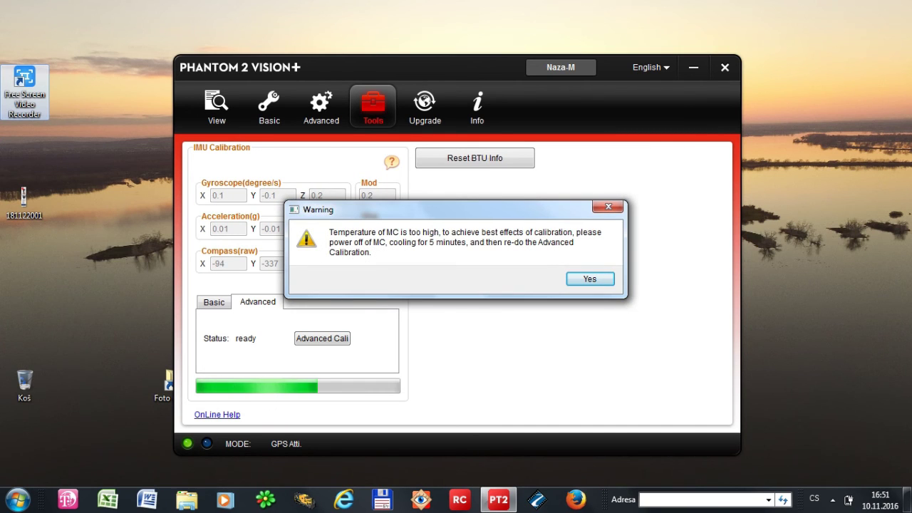
{"action": "key", "text": "Return"}
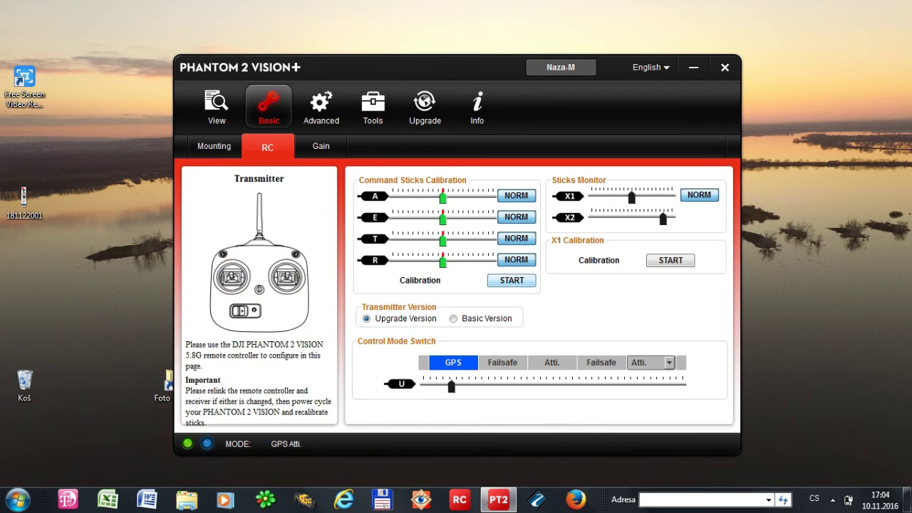
Step: Calibrate the X1 channel in the basic RC settings, running it through to its finish
{"action": "left_click", "coordinate": [669, 260]}
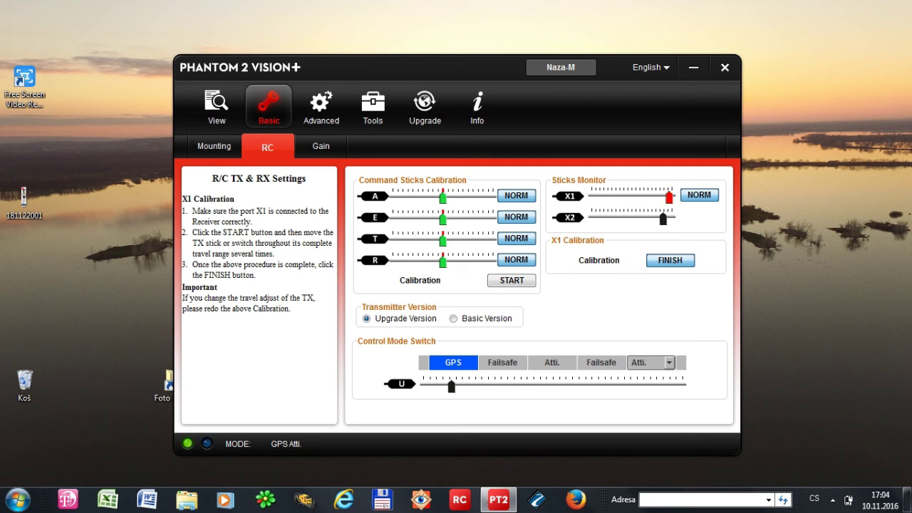
{"action": "left_click", "coordinate": [670, 261]}
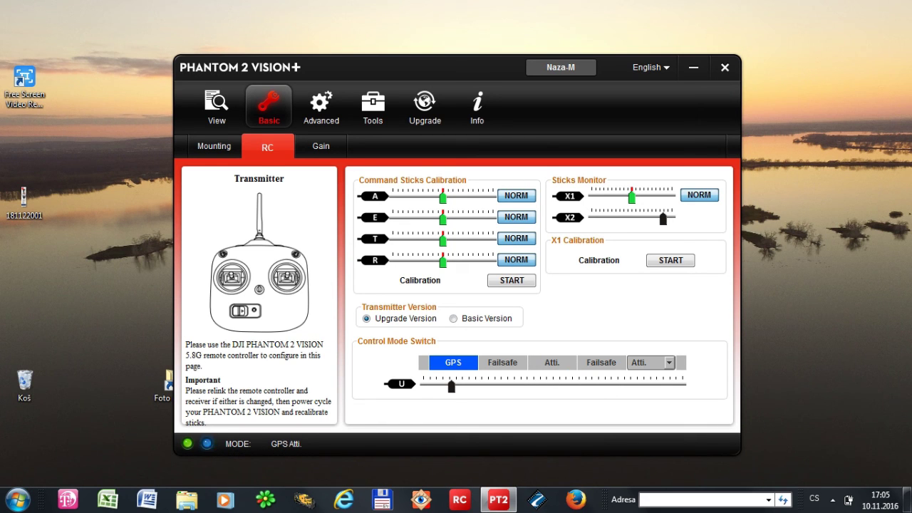
Step: Open the IMU calibration tools
{"action": "left_click", "coordinate": [372, 107]}
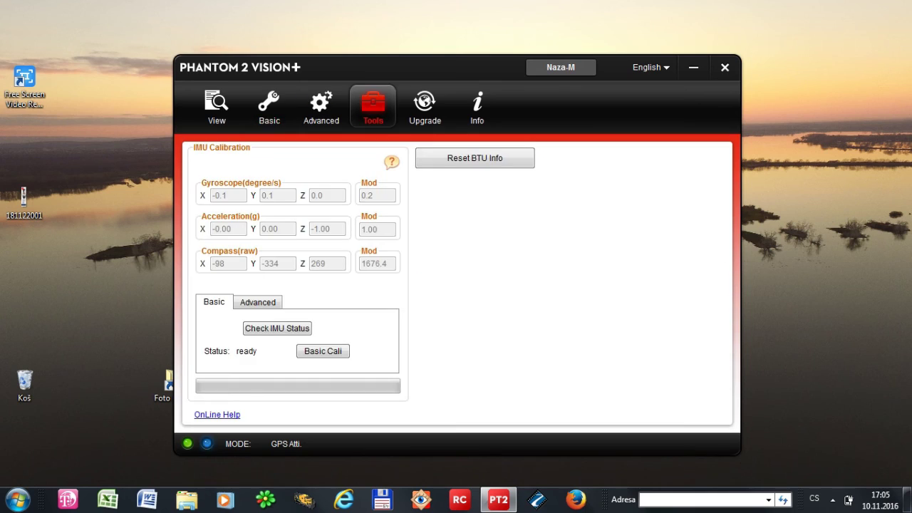